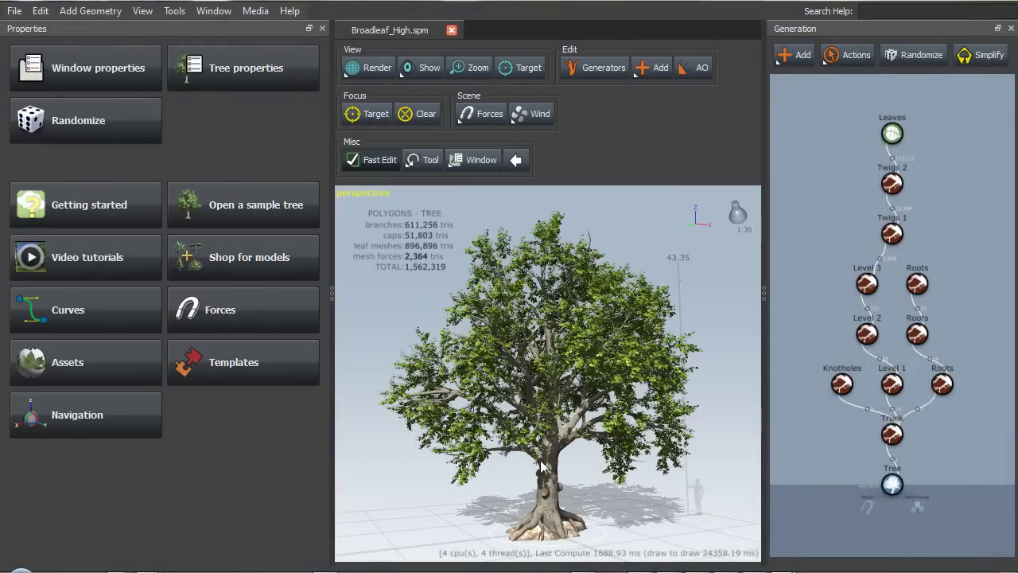
Examine the sample broadleaf tree from several angles and review the branch properties of its Knotholes, Trunk and Level 1 generators.
left_click_drag(541, 468, 605, 424)
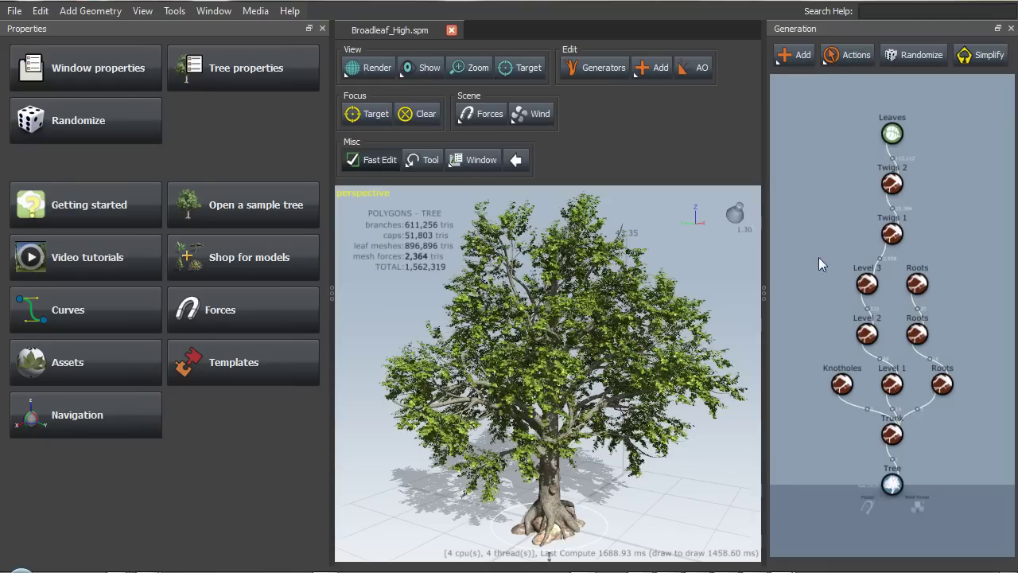
left_click(842, 385)
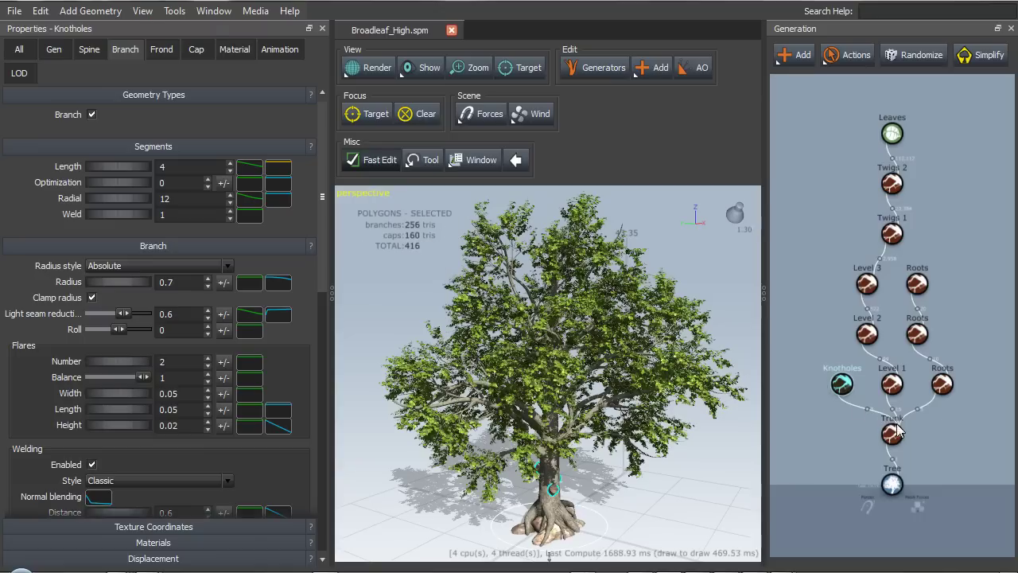
left_click(892, 434)
left_click(892, 384)
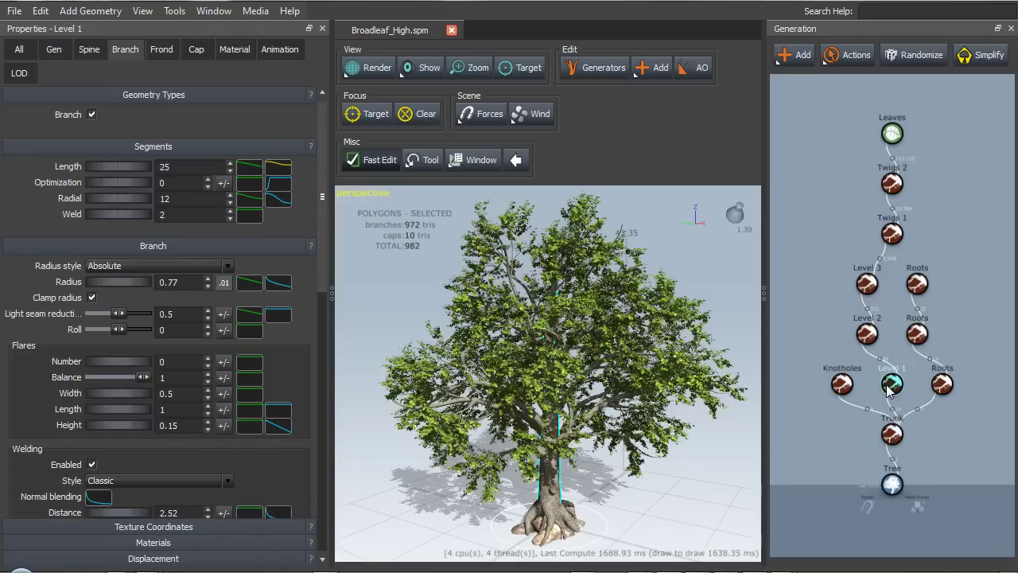
scroll(322, 194, "down", 5)
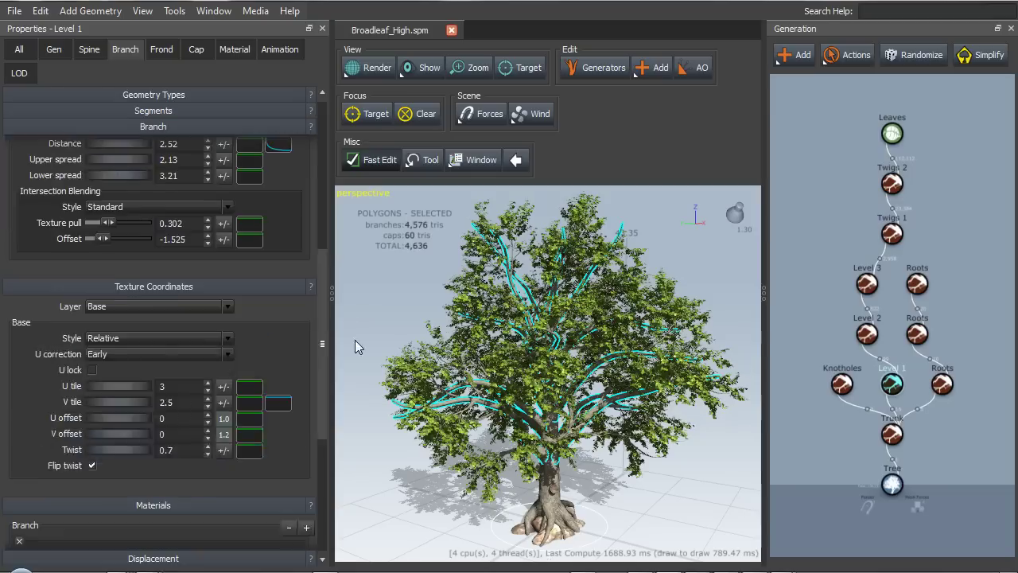
scroll(159, 222, "up", 5)
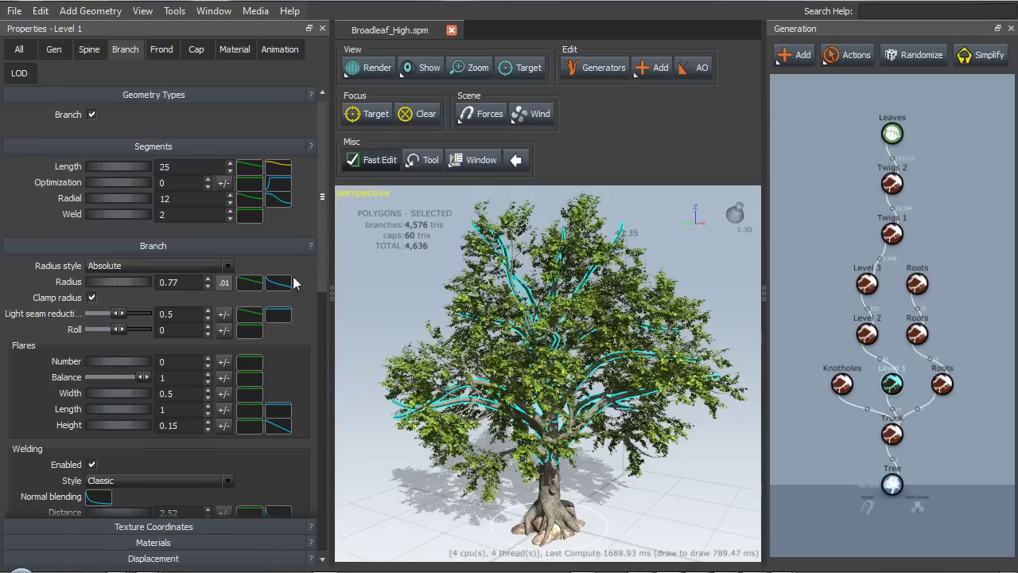
mouse_move(514, 396)
left_mouse_down()
mouse_move(438, 389)
mouse_move(509, 388)
left_mouse_up()
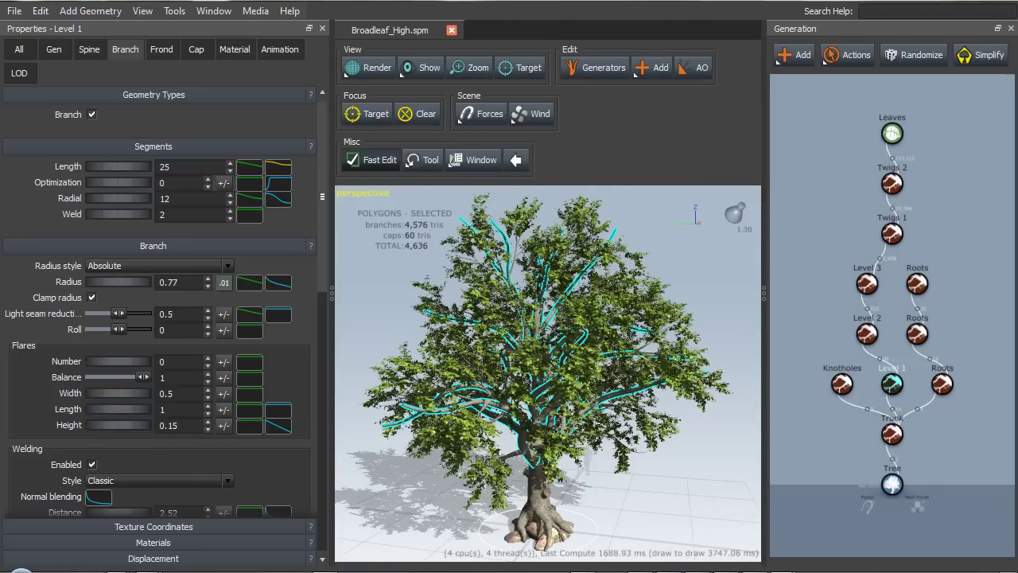
left_click_drag(603, 403, 555, 323)
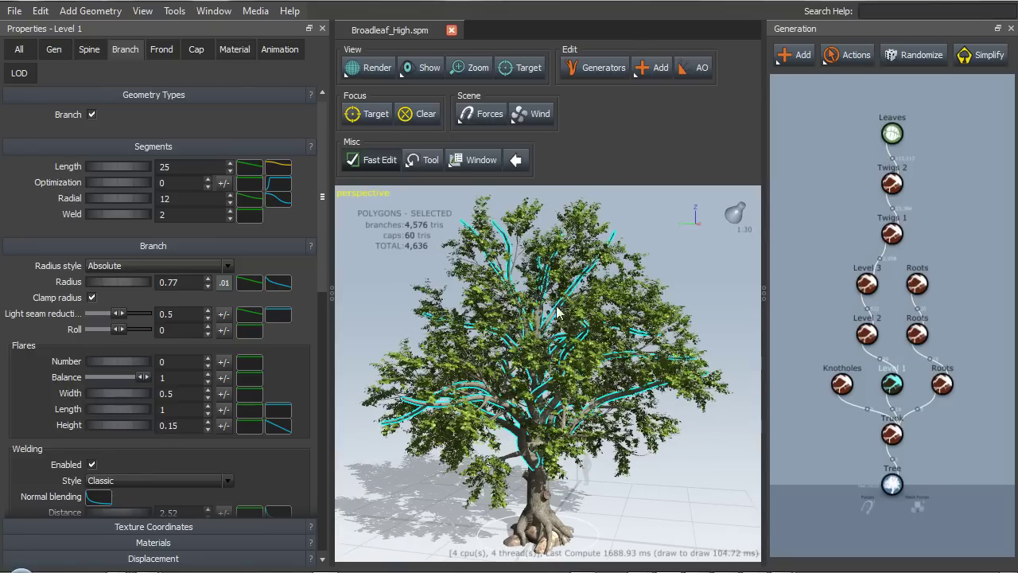
left_click_drag(641, 460, 469, 414)
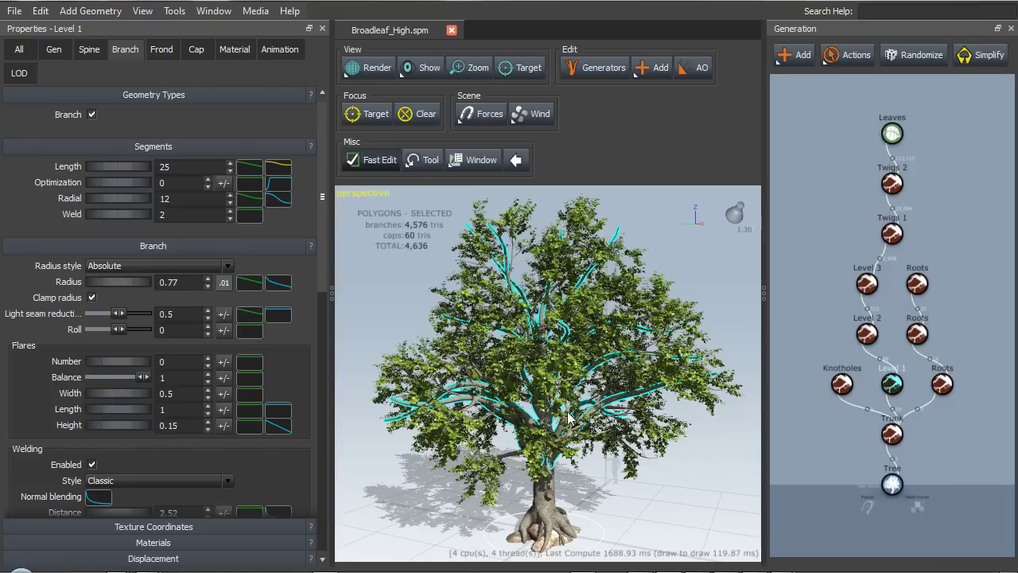
left_click_drag(326, 202, 352, 353)
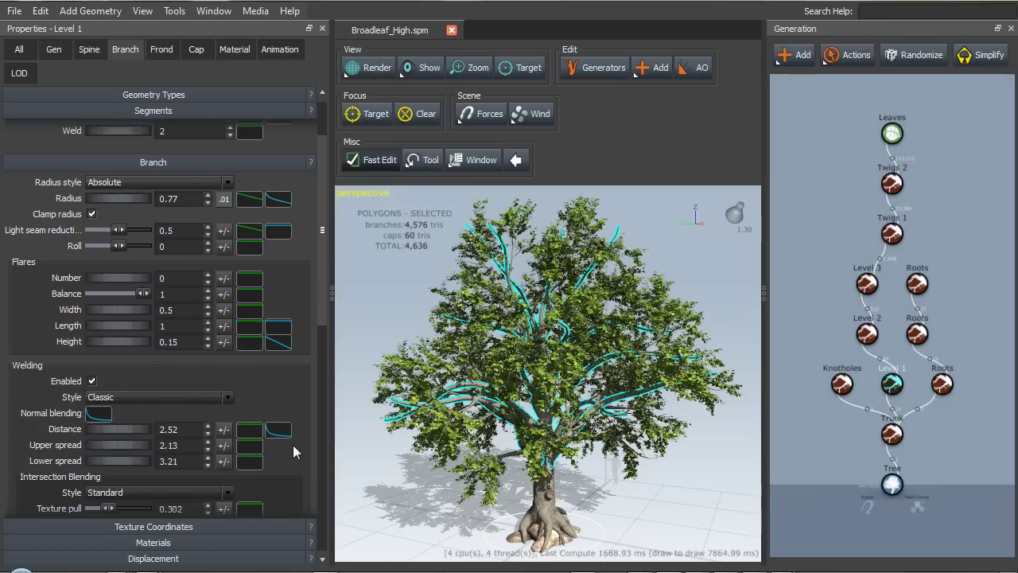
scroll(322, 238, "down", 1)
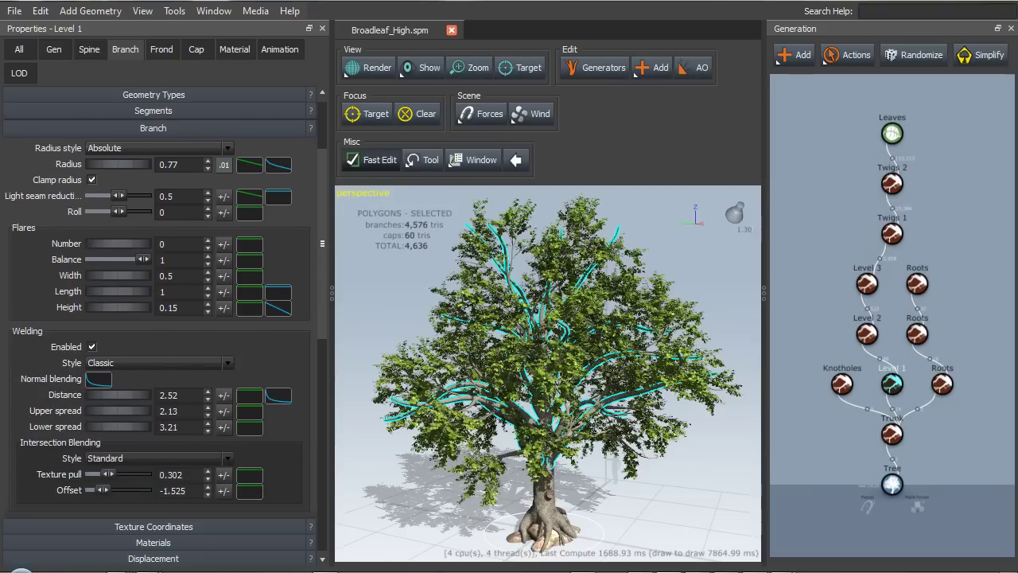
Close the Broadleaf_High.spm sample and create a new empty tree model.
left_click(451, 30)
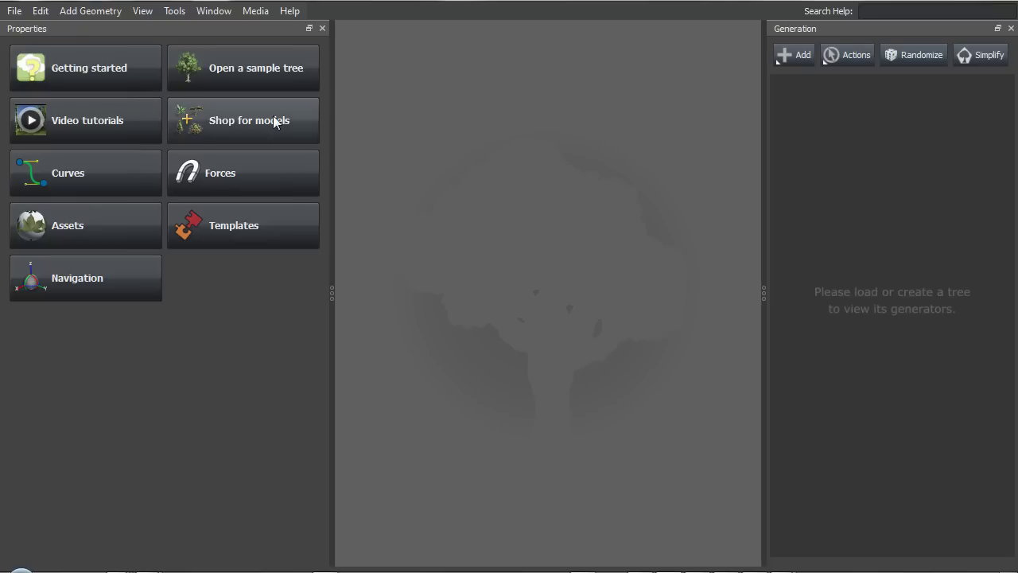
left_click(14, 11)
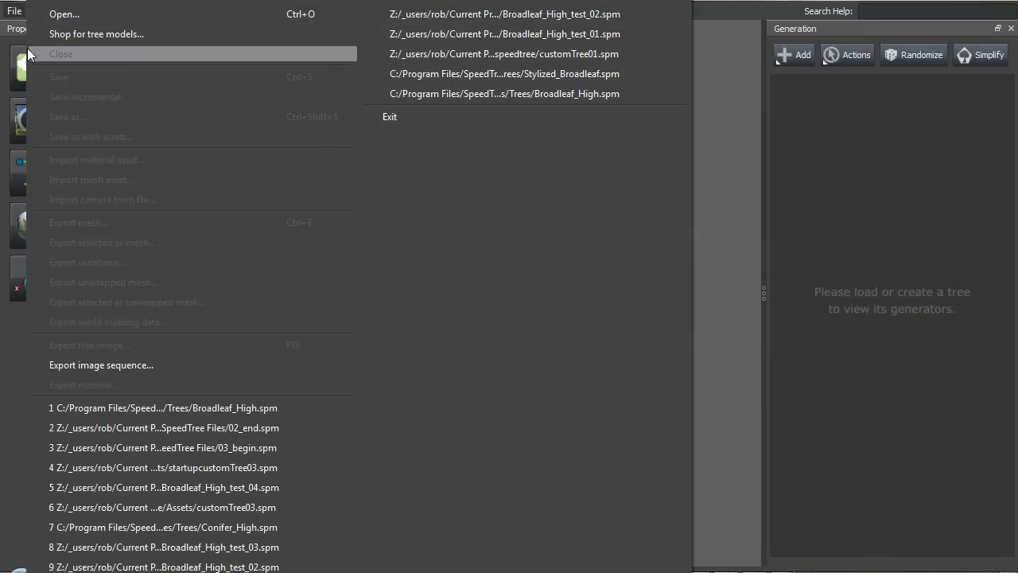
left_click(118, 3)
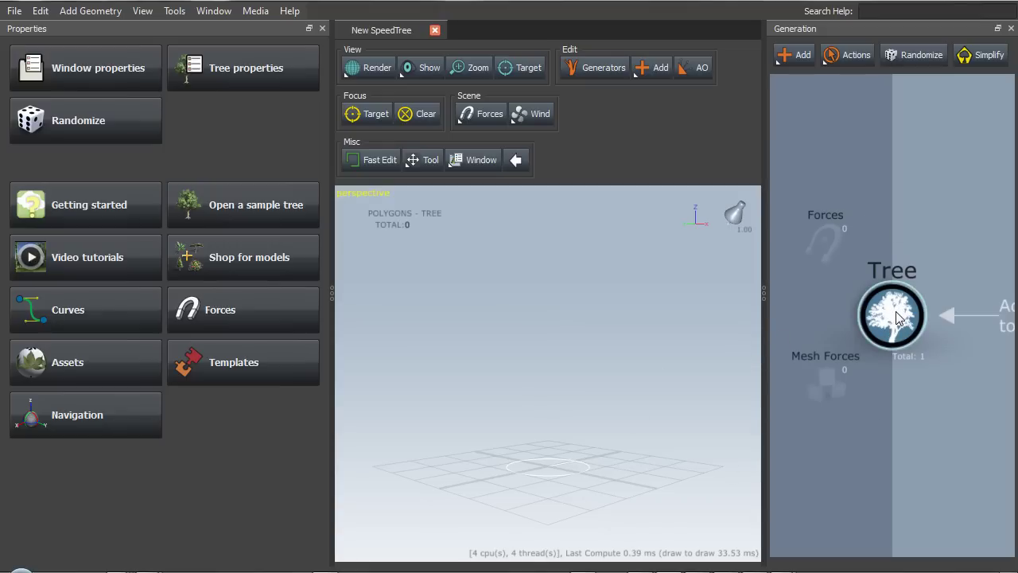
Add a Standard trunk generator to the empty tree.
left_click(800, 61)
mouse_move(874, 164)
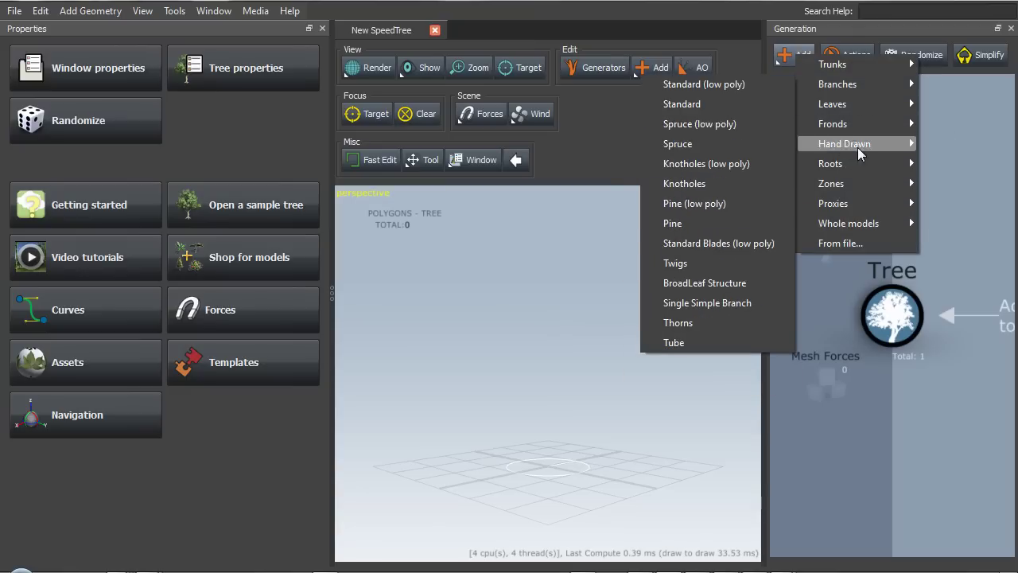
mouse_move(848, 64)
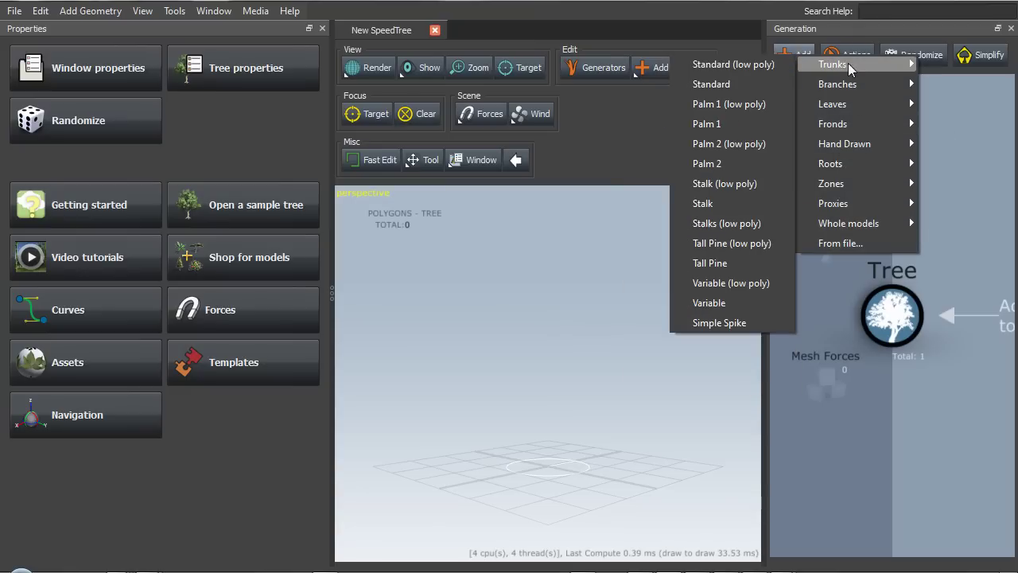
left_click(736, 84)
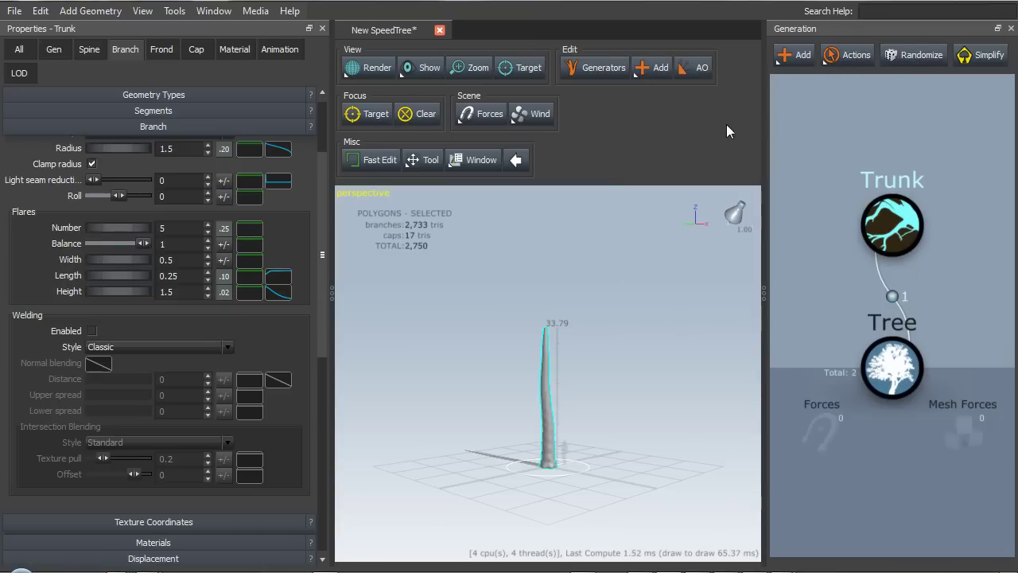
Add the Standard roots generators to the trunk.
left_click(791, 56)
mouse_move(865, 116)
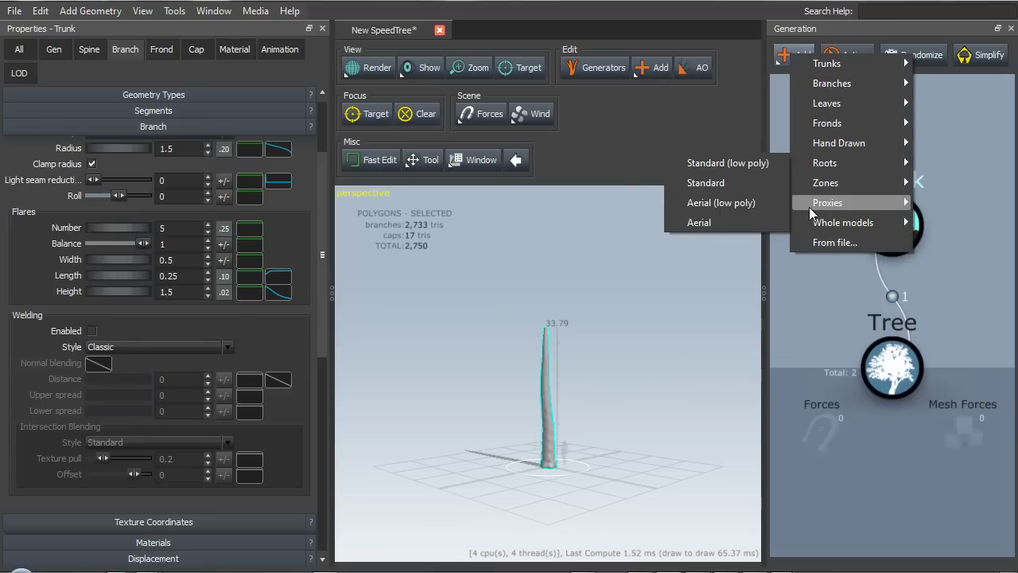
mouse_move(832, 150)
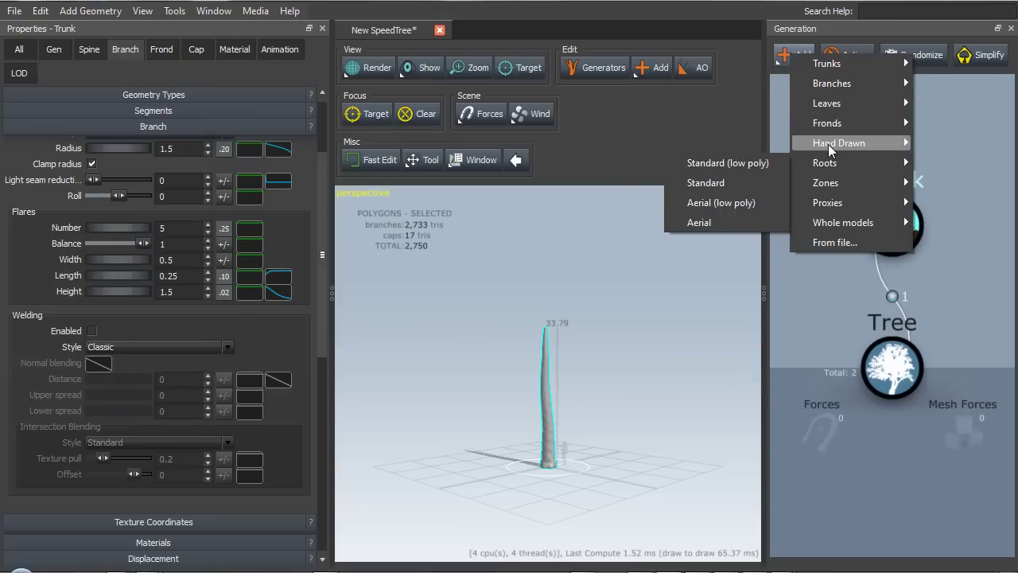
left_click(739, 184)
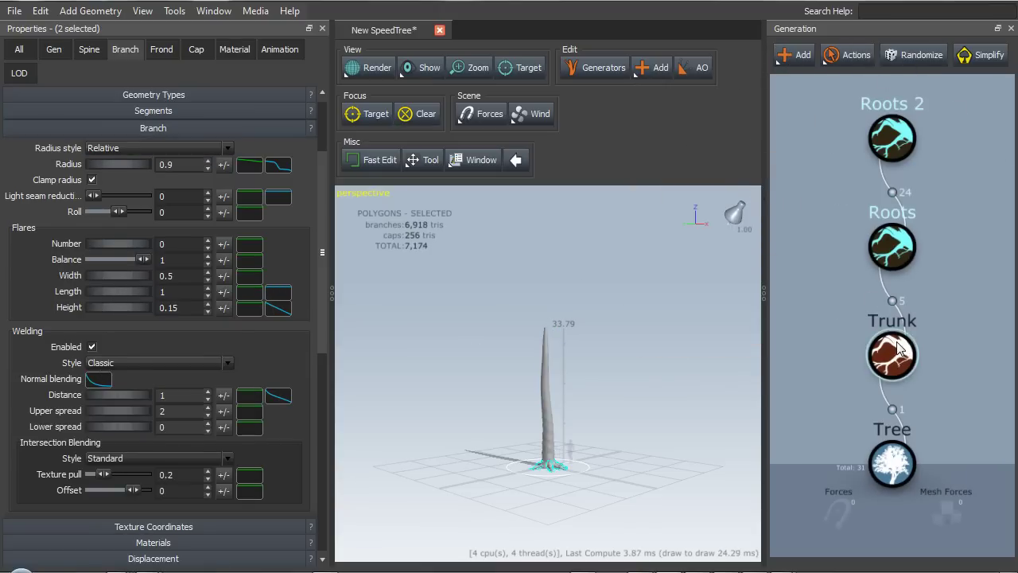
Add Standard branches and reattach their Level 1 generator from the roots to the trunk.
left_click(794, 57)
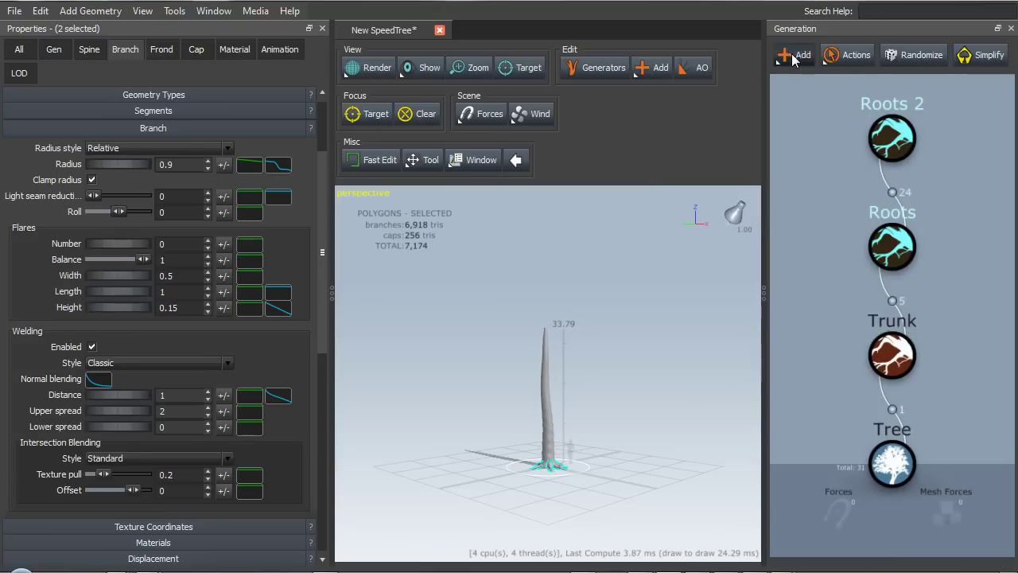
mouse_move(864, 85)
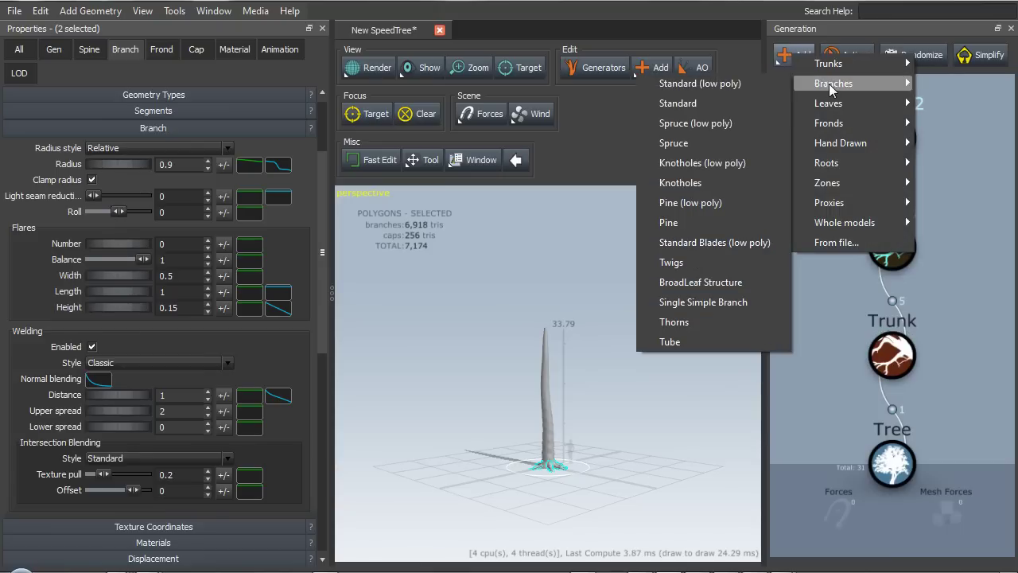
left_click(726, 103)
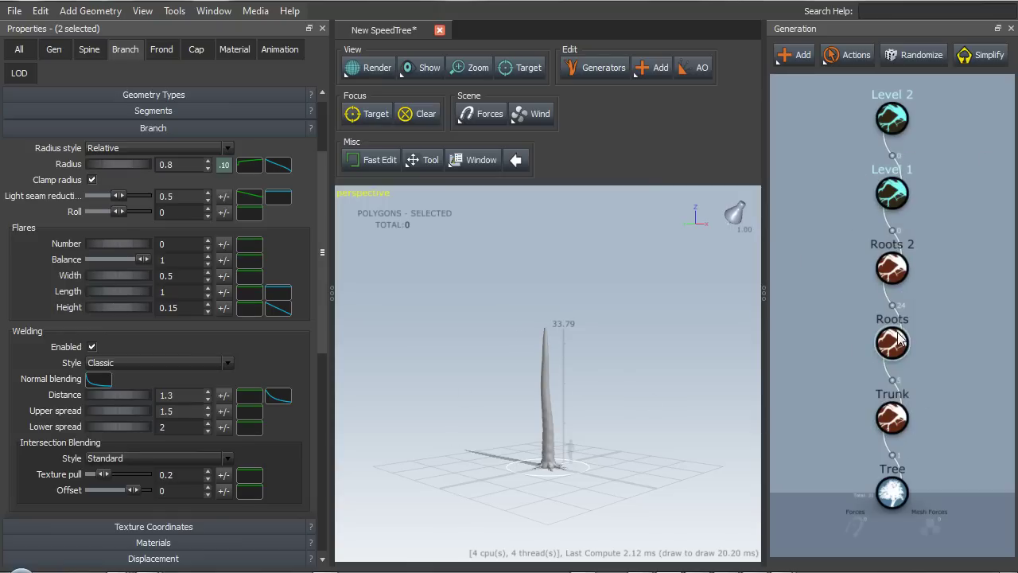
left_click_drag(887, 198, 893, 422)
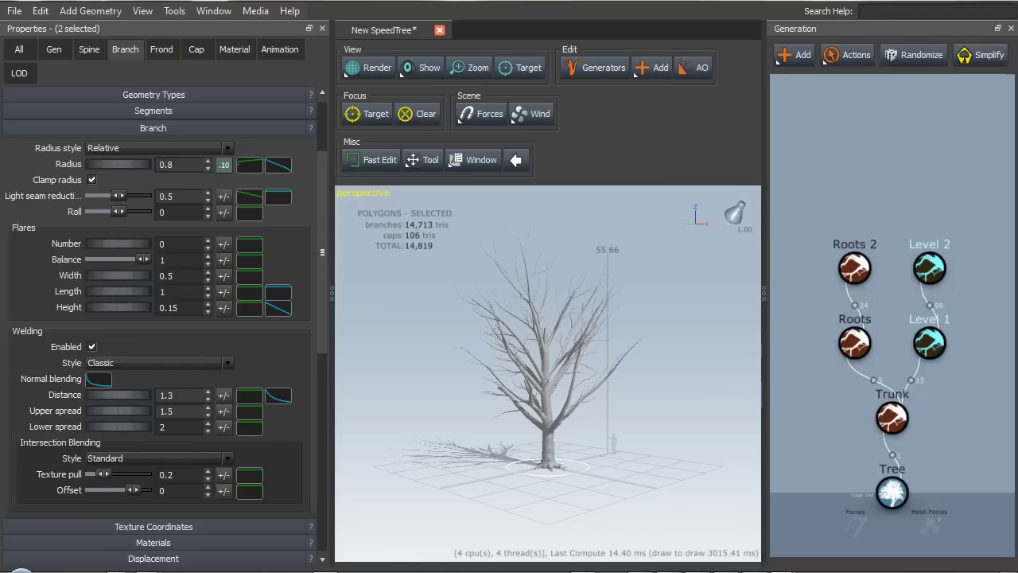
Add another set of Standard branches growing from the existing Level 2 branches.
left_click(786, 65)
mouse_move(859, 86)
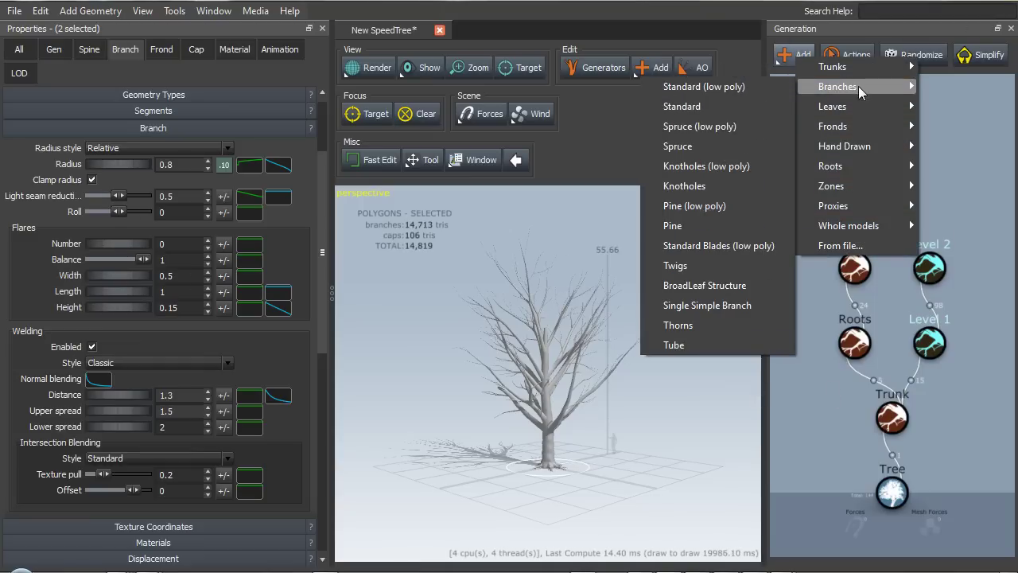
left_click(735, 106)
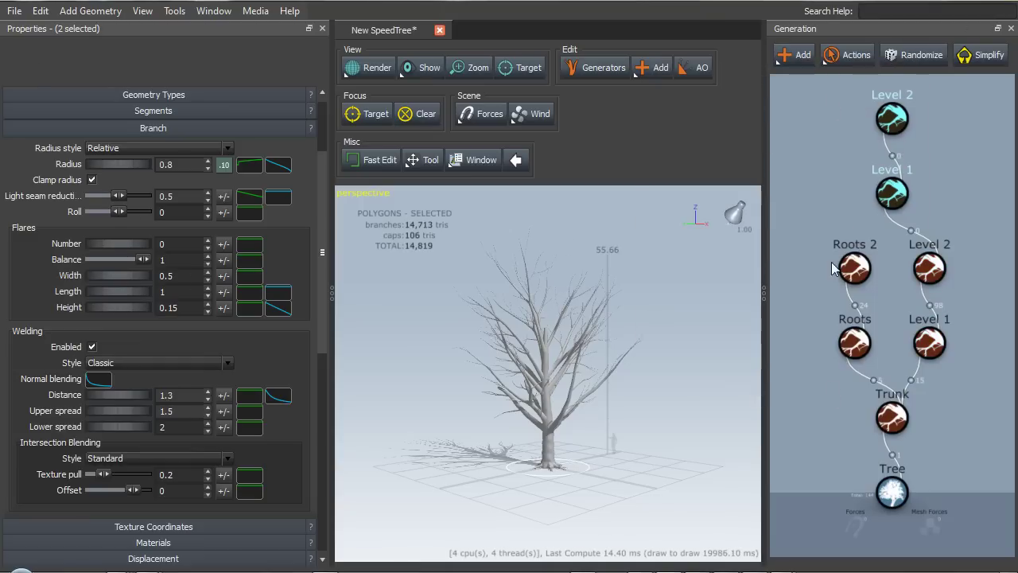
Add an Individual Leaves generator on top of the uppermost Level 2 branches.
left_click(796, 62)
mouse_move(872, 107)
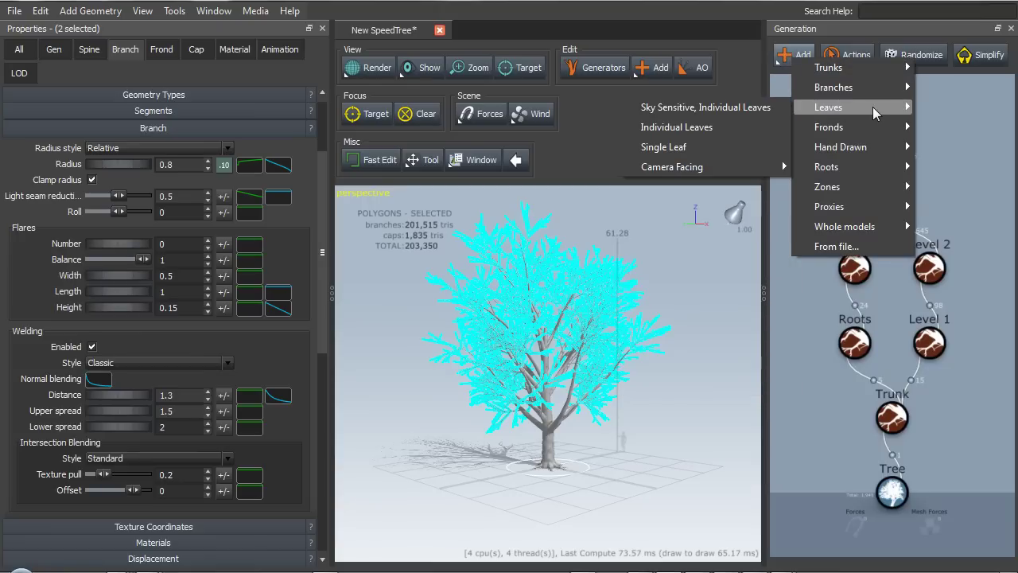
left_click(740, 130)
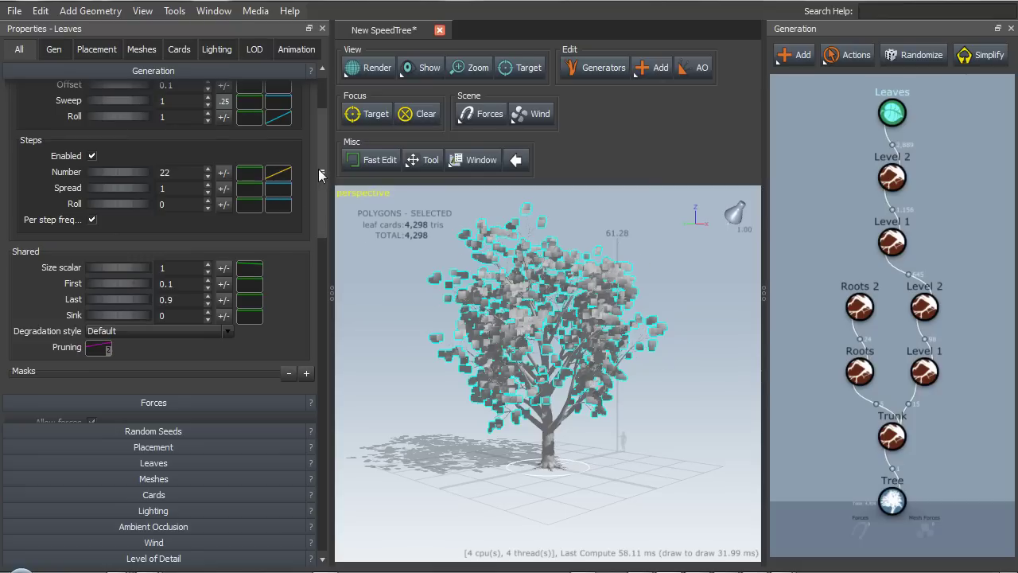
Add a Simple leaf type entry in the Leaves generator's leaf settings.
left_click_drag(319, 170, 330, 227)
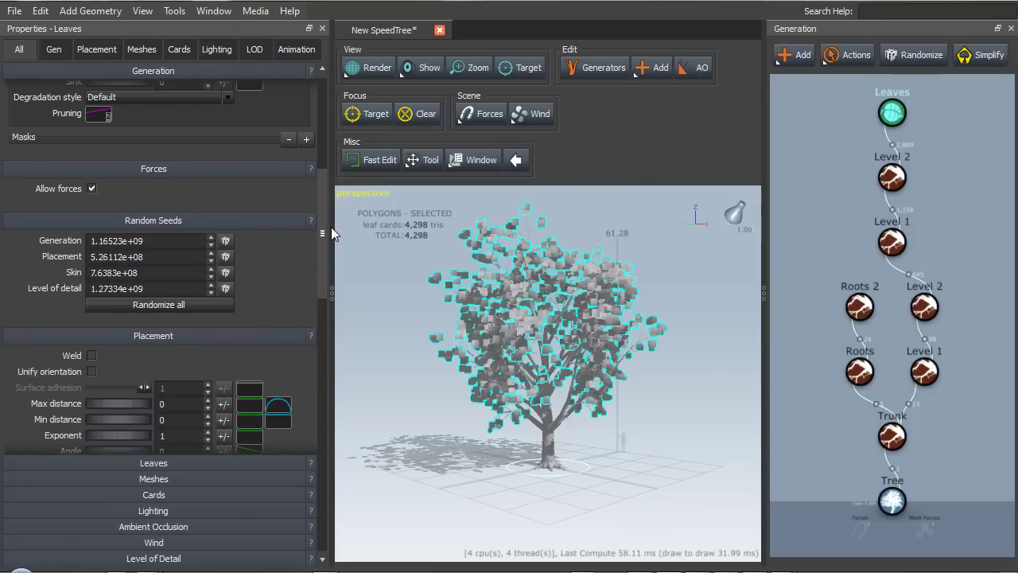
left_click(198, 463)
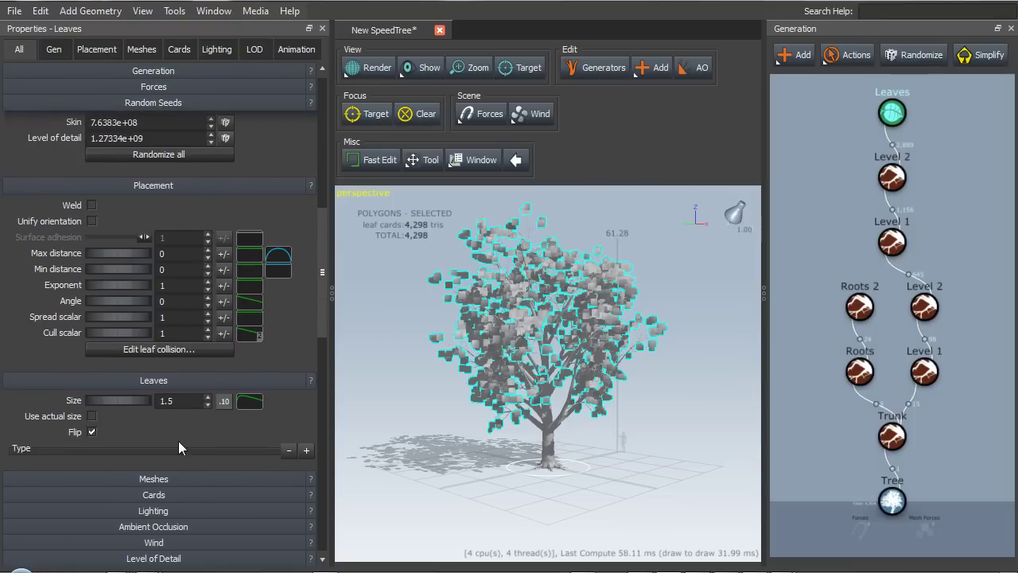
left_click(306, 451)
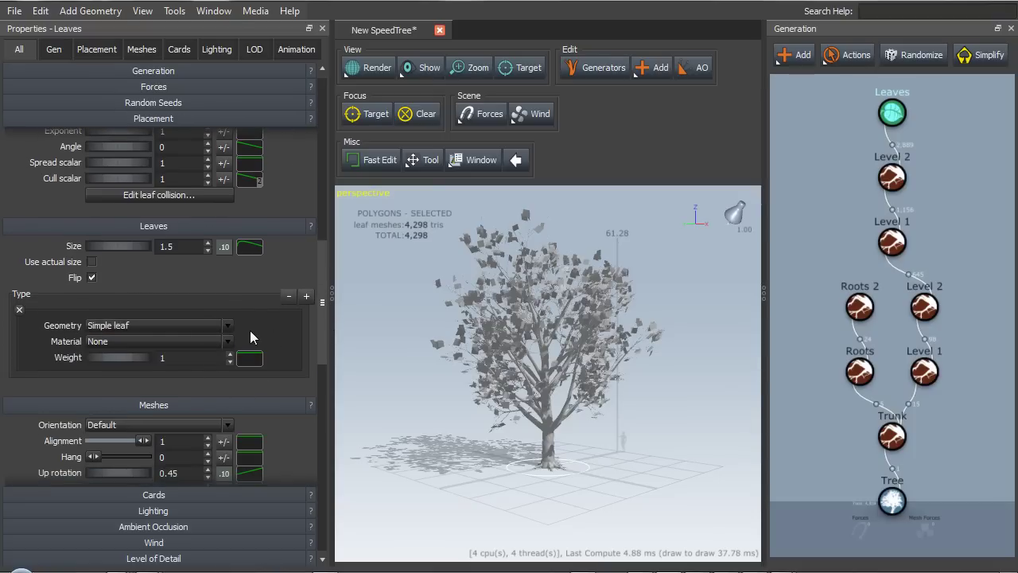
Add a Knotholes branch generator to the trunk, using the full-poly version.
left_click_drag(669, 392, 601, 422)
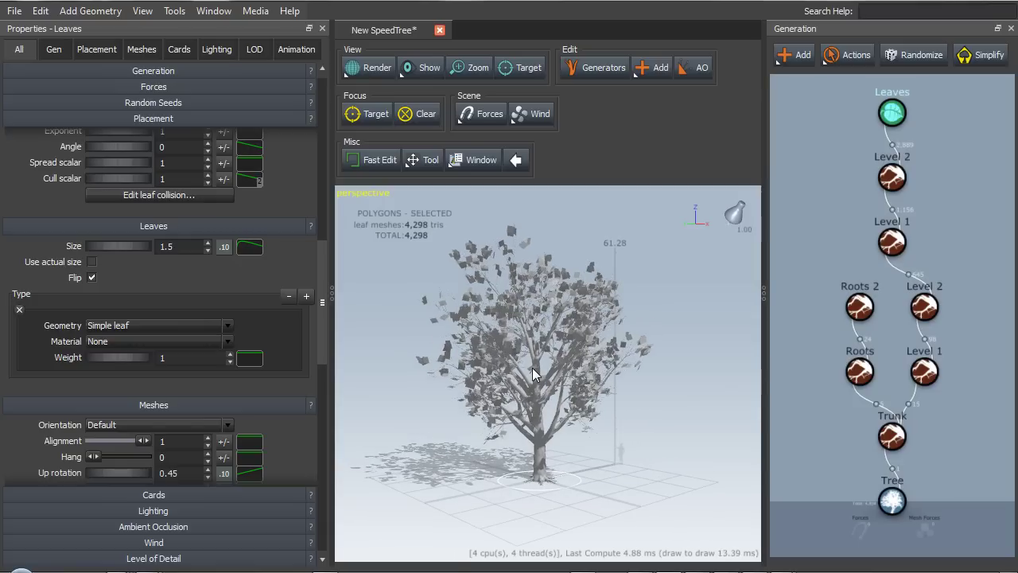
scroll(532, 367, "up", 3)
left_click_drag(475, 486, 962, 338)
left_click(876, 436)
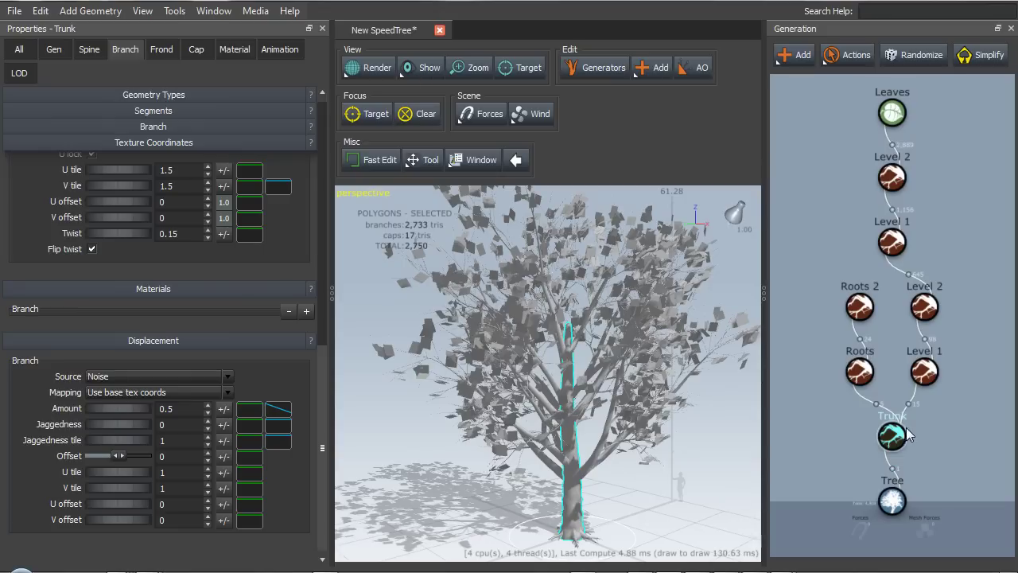
left_click(793, 59)
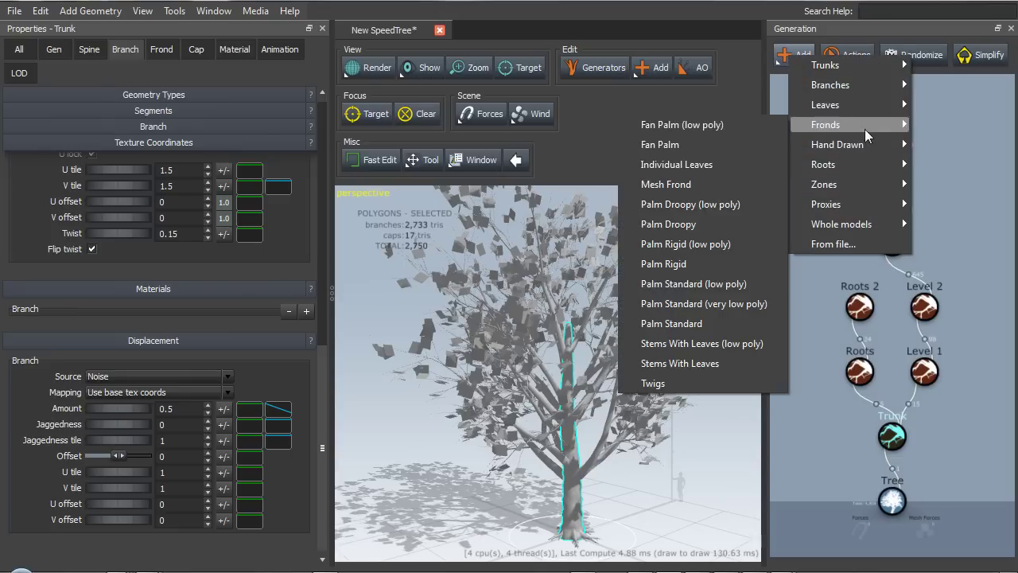
mouse_move(887, 88)
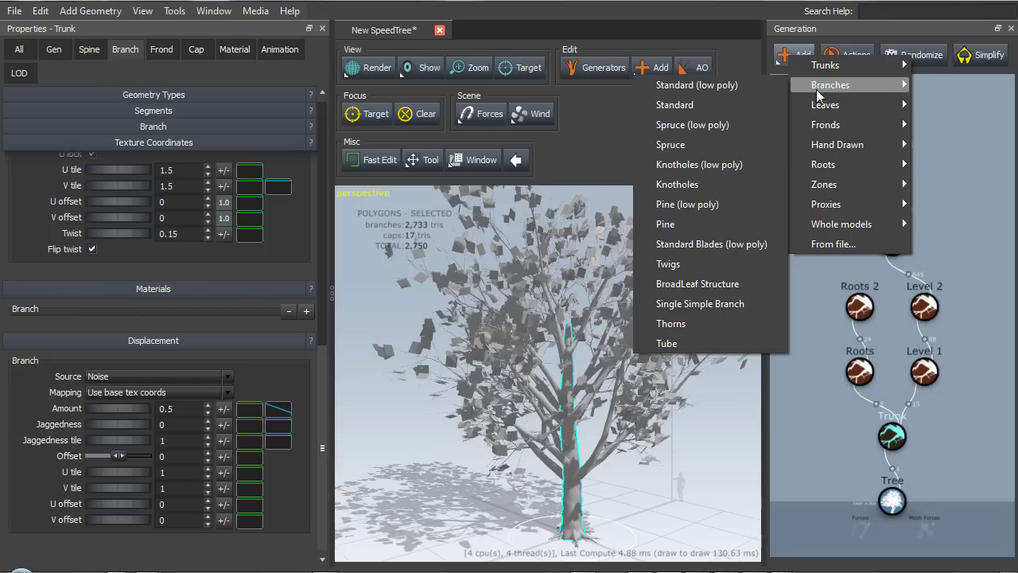
left_click(696, 185)
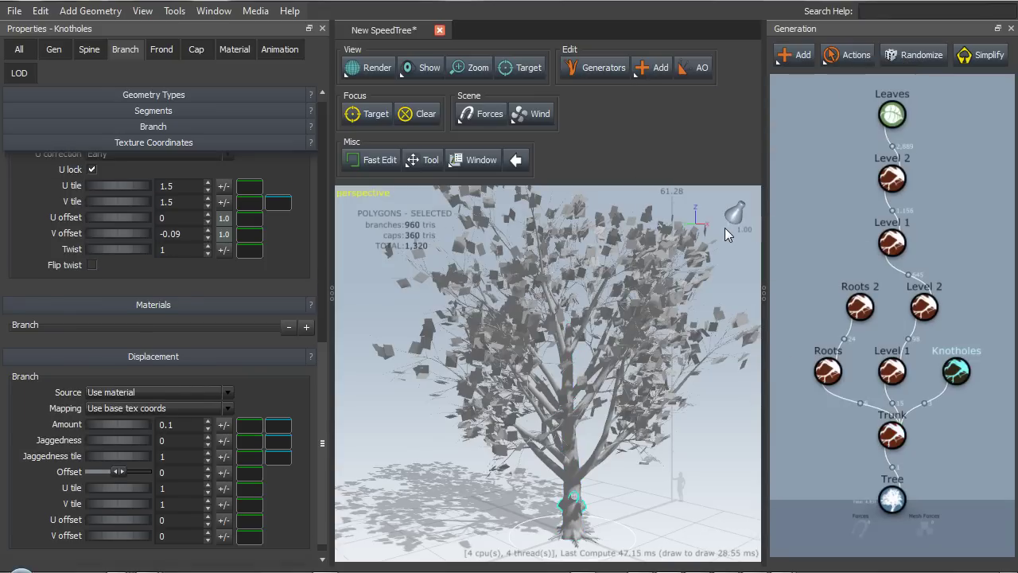
Hide the leaves of the Leaves generator so only the bare trunk and branches are displayed.
left_click_drag(574, 521, 628, 516)
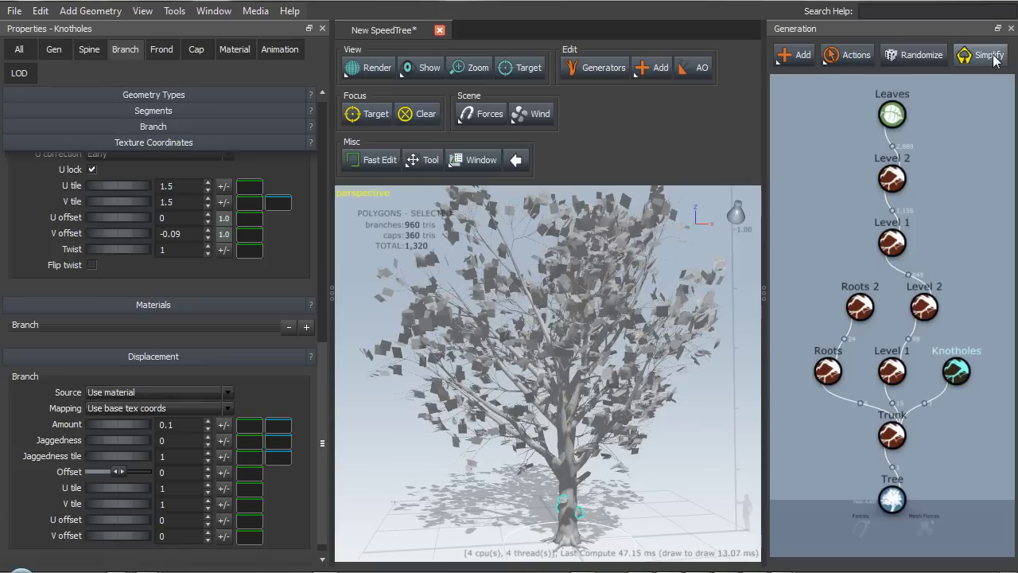
left_click_drag(554, 467, 732, 256)
left_click(892, 126)
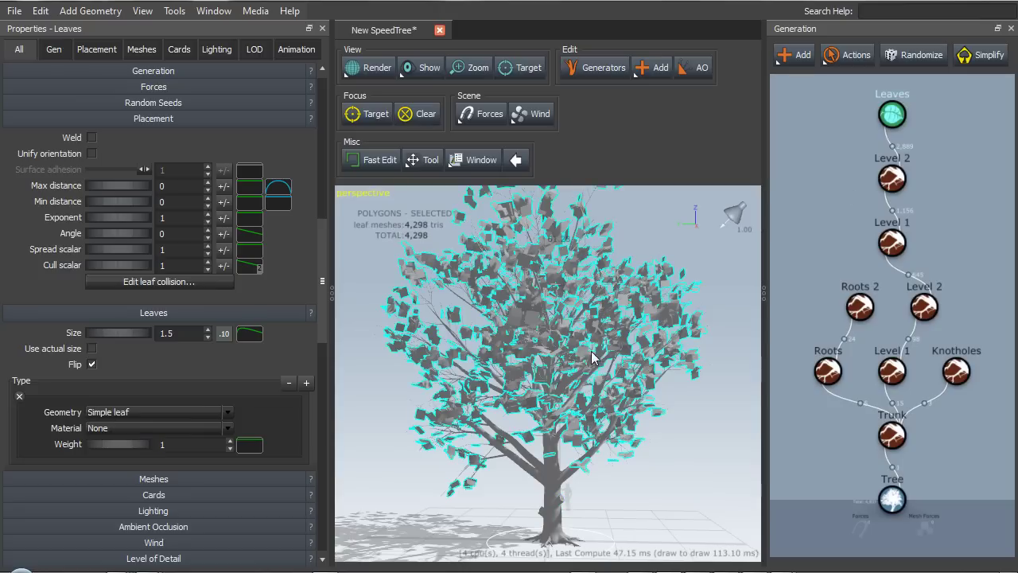
left_click_drag(595, 347, 589, 353)
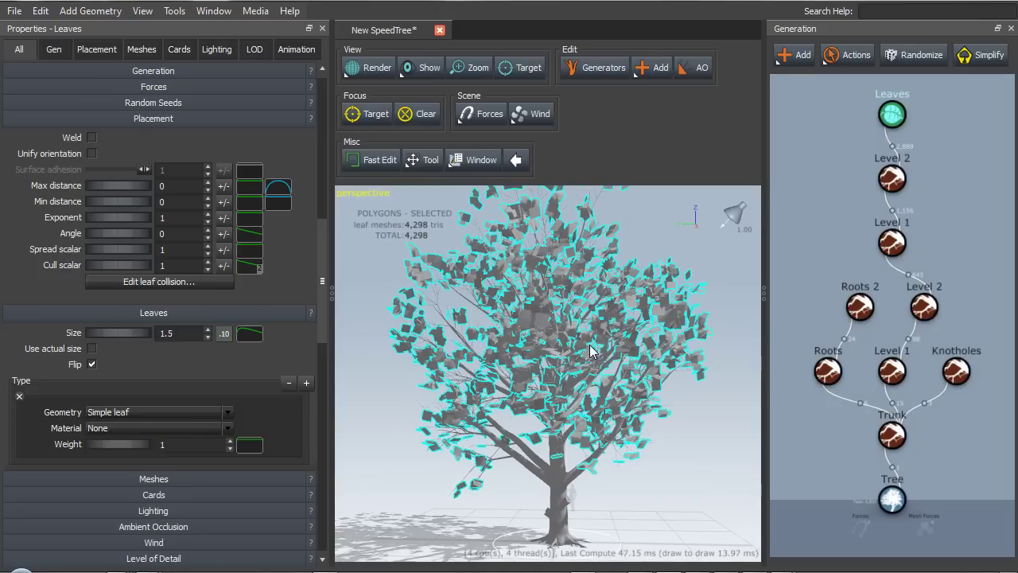
key("h")
Inspect the bare branch structure up close, and unhide the Leaves generator so the full canopy is displayed again.
mouse_move(631, 290)
left_mouse_down()
mouse_move(648, 326)
mouse_move(528, 308)
left_mouse_up()
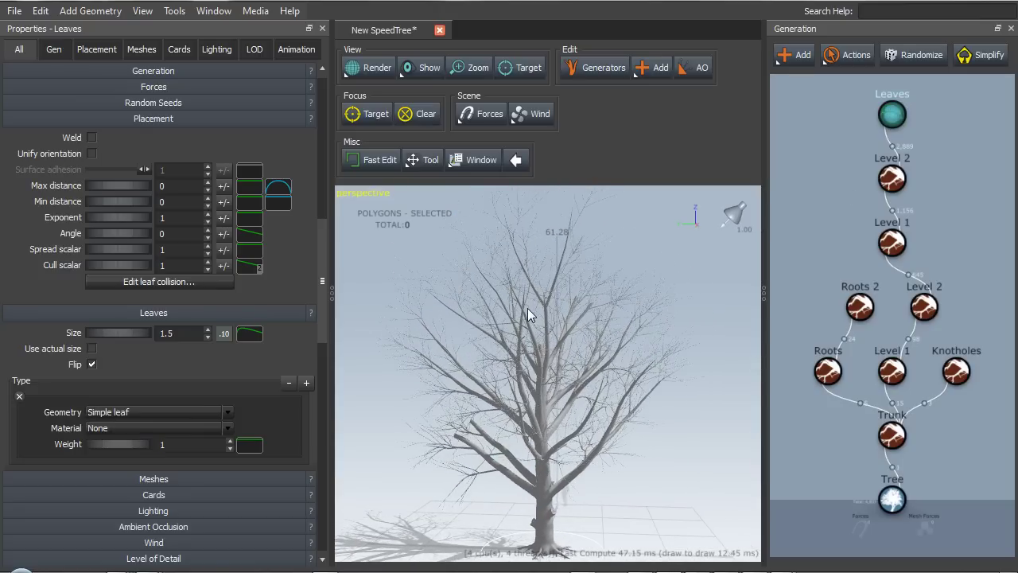
scroll(528, 308, "up", 5)
scroll(527, 308, "up", 5)
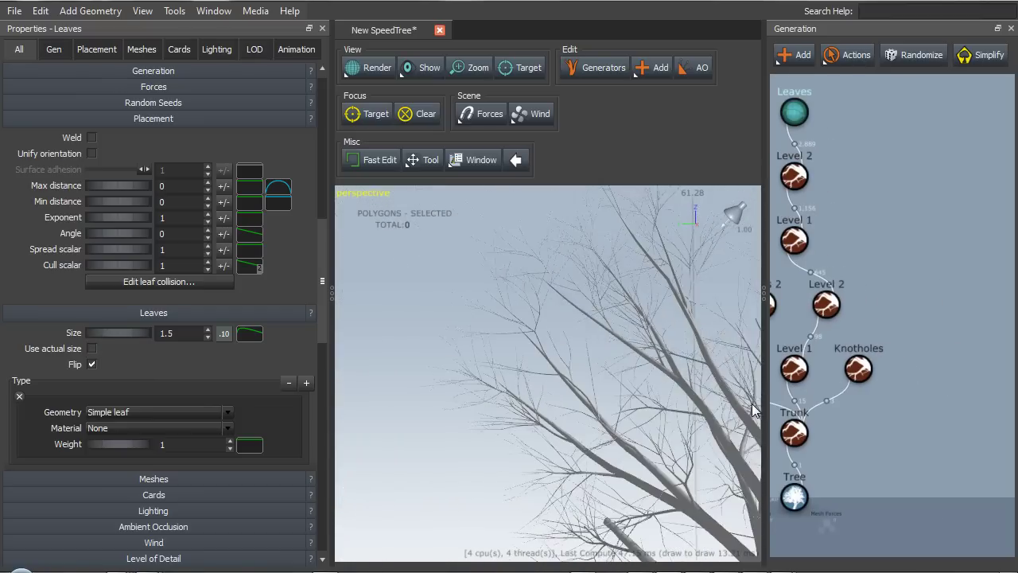
mouse_move(754, 411)
left_mouse_down()
mouse_move(580, 424)
mouse_move(619, 439)
mouse_move(613, 404)
mouse_move(640, 408)
mouse_move(560, 415)
left_mouse_up()
left_click_drag(645, 301, 570, 355)
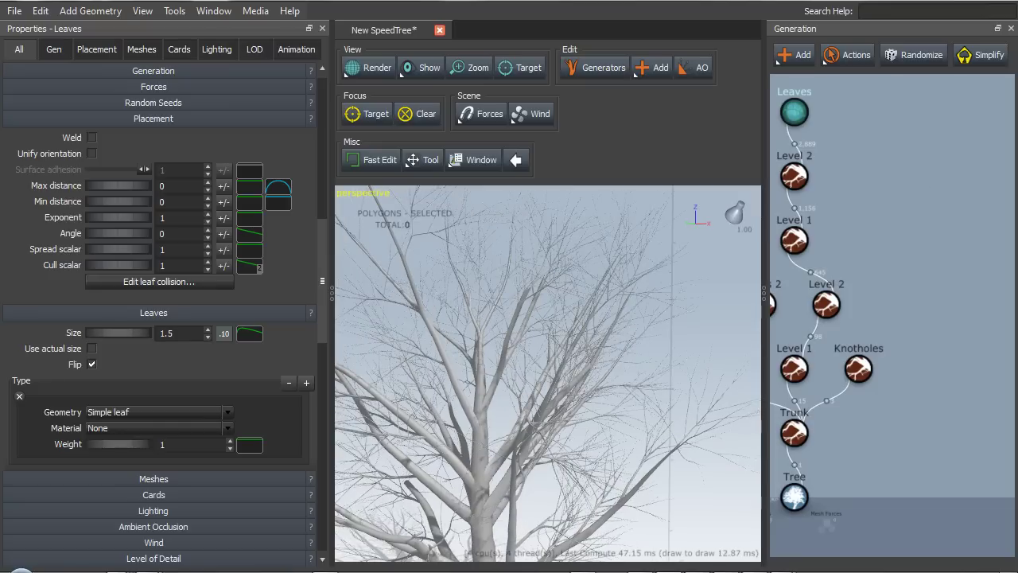
left_click(854, 119)
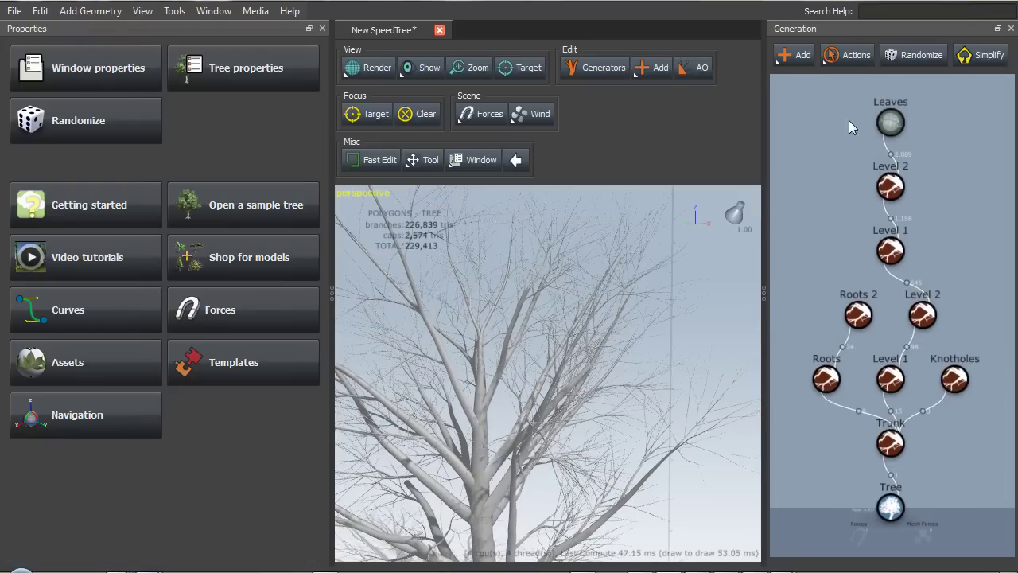
left_click(890, 122)
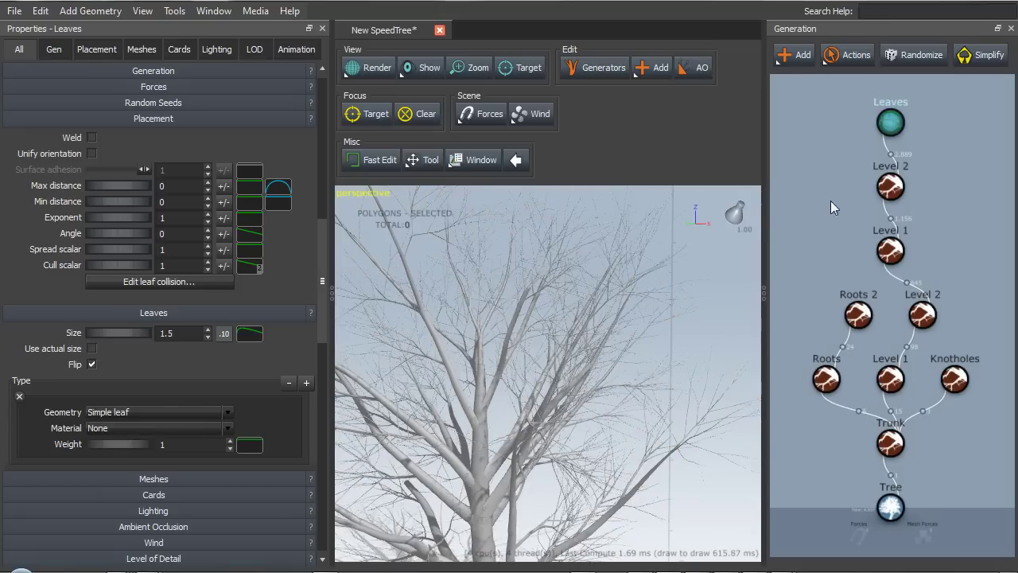
scroll(493, 341, "down", 10)
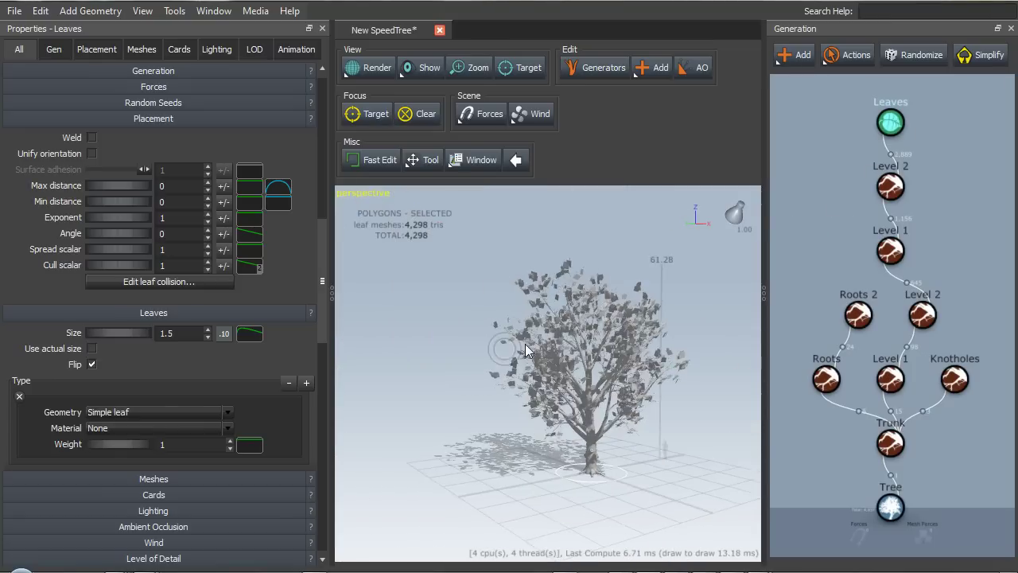